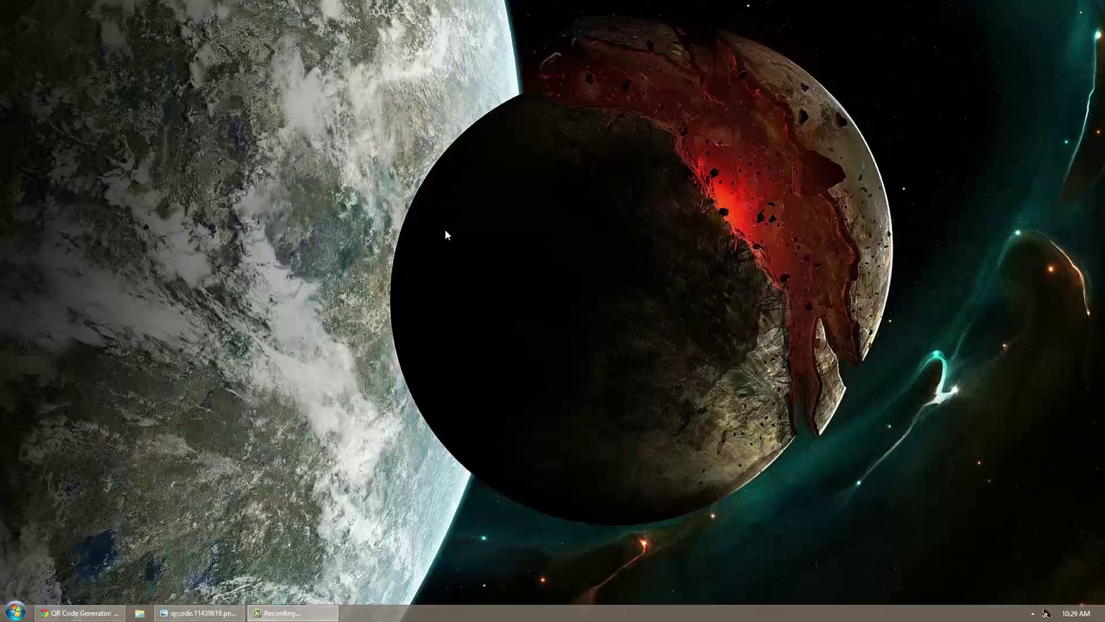
- View the qrcode.11439619.png QR image in Photo Viewer, minimize it, and return to the QR Stuff page
left_click(202, 613)
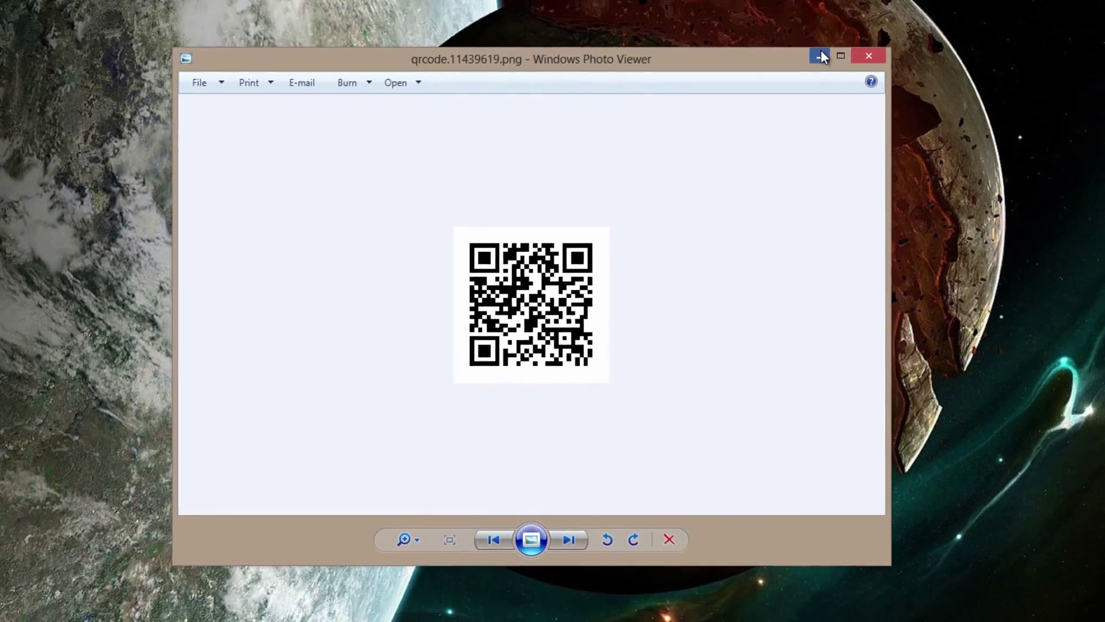
left_click(821, 49)
left_click(107, 611)
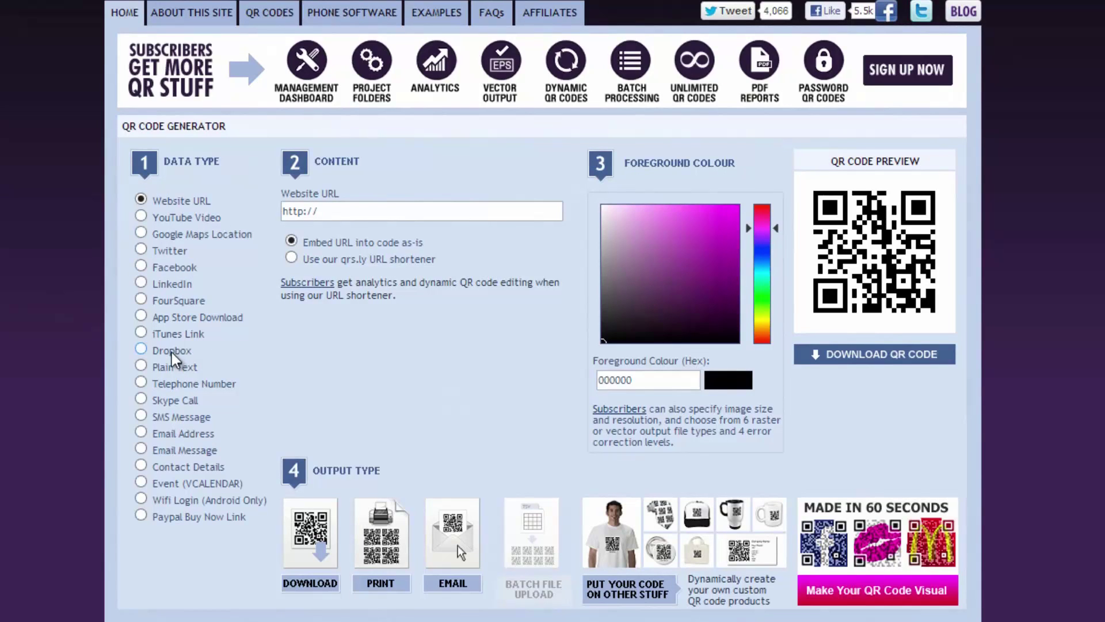
- Sample the App Store Download, Plain Text, Telephone, Skype, SMS and Contact Details types, ending on Website URL
left_click(141, 316)
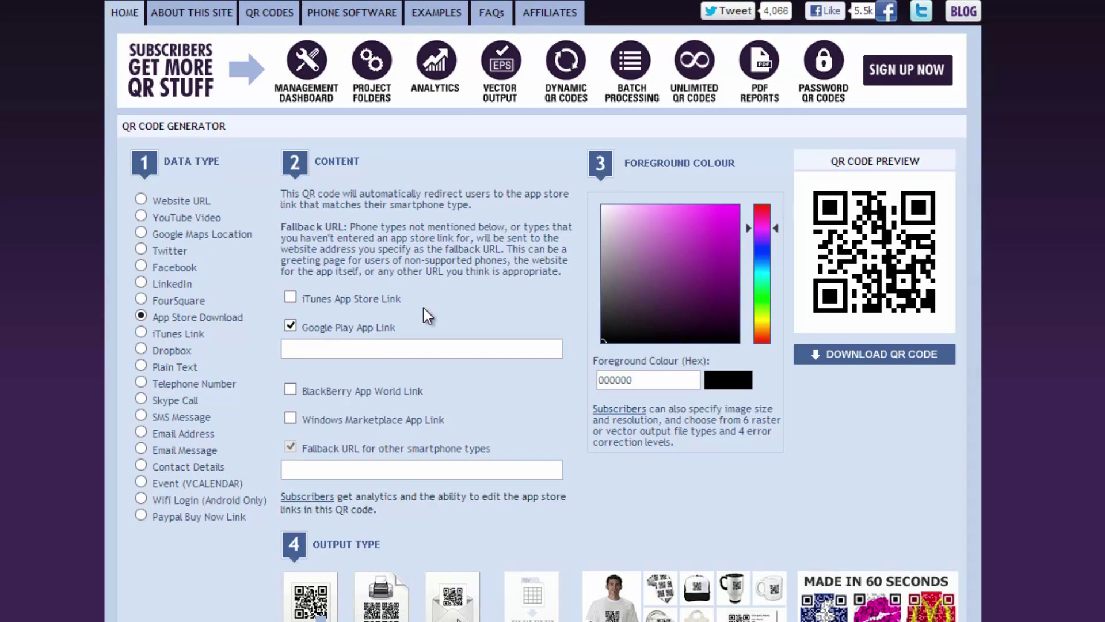
left_click(395, 348)
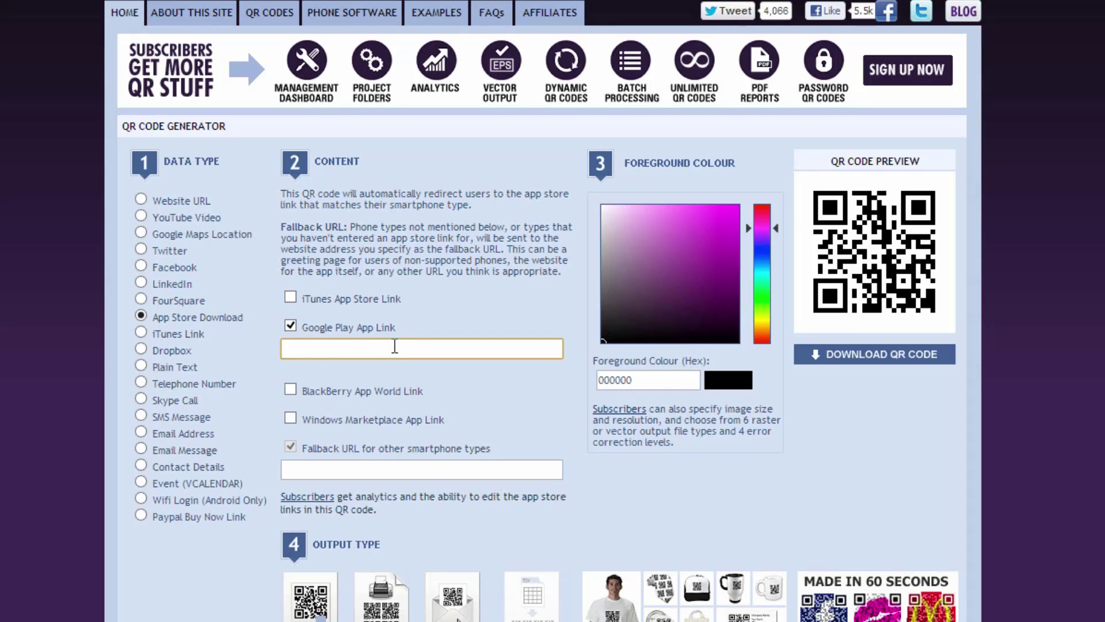
left_click(141, 365)
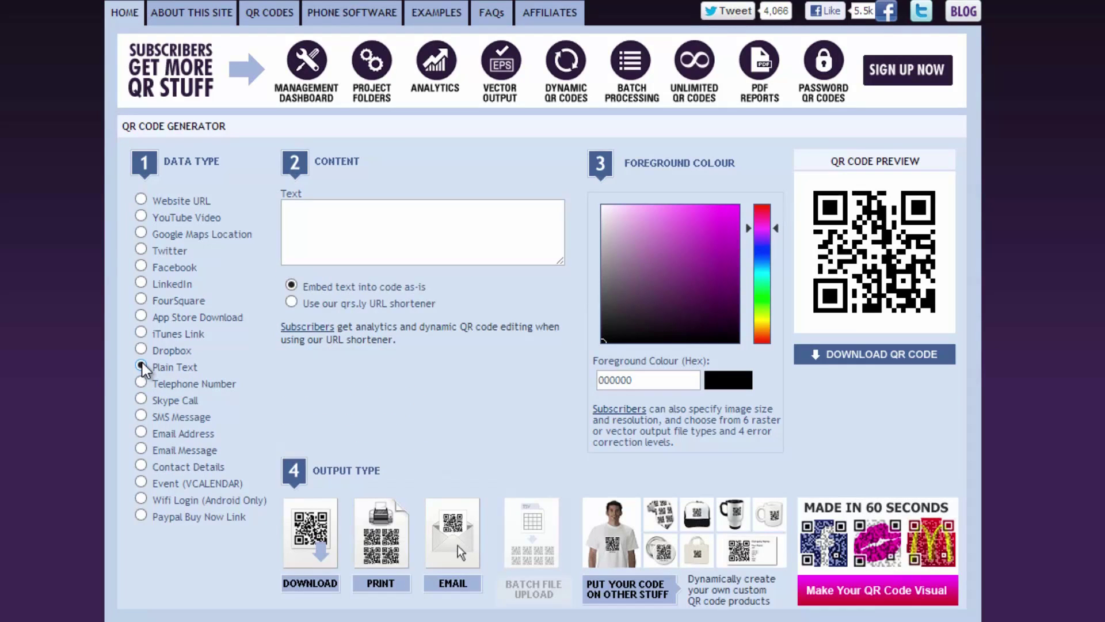
left_click(141, 382)
left_click(142, 398)
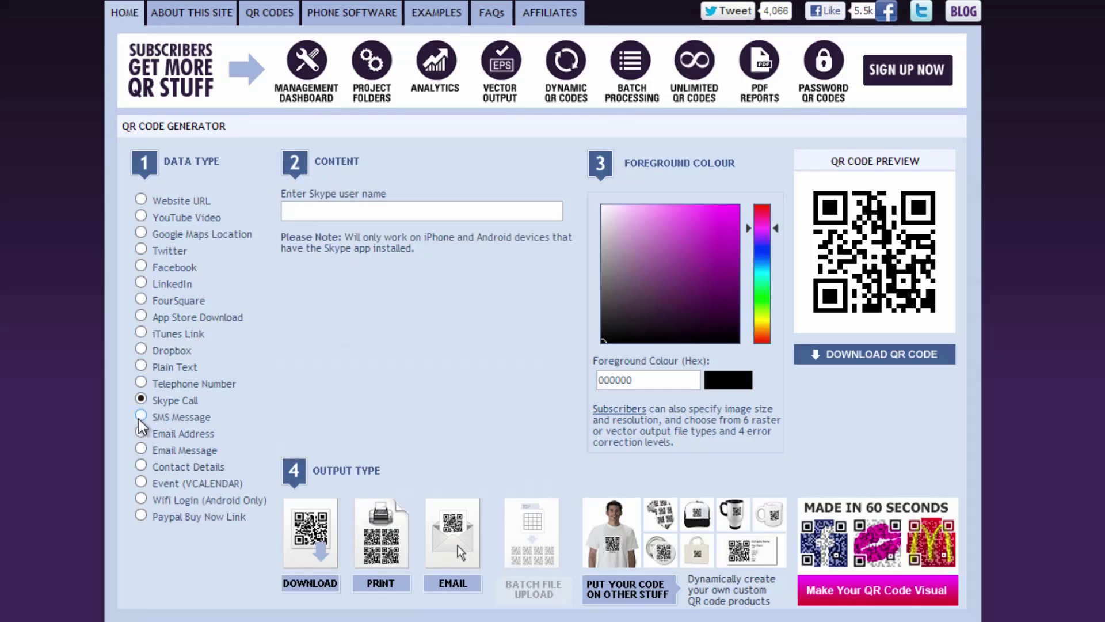
left_click(141, 416)
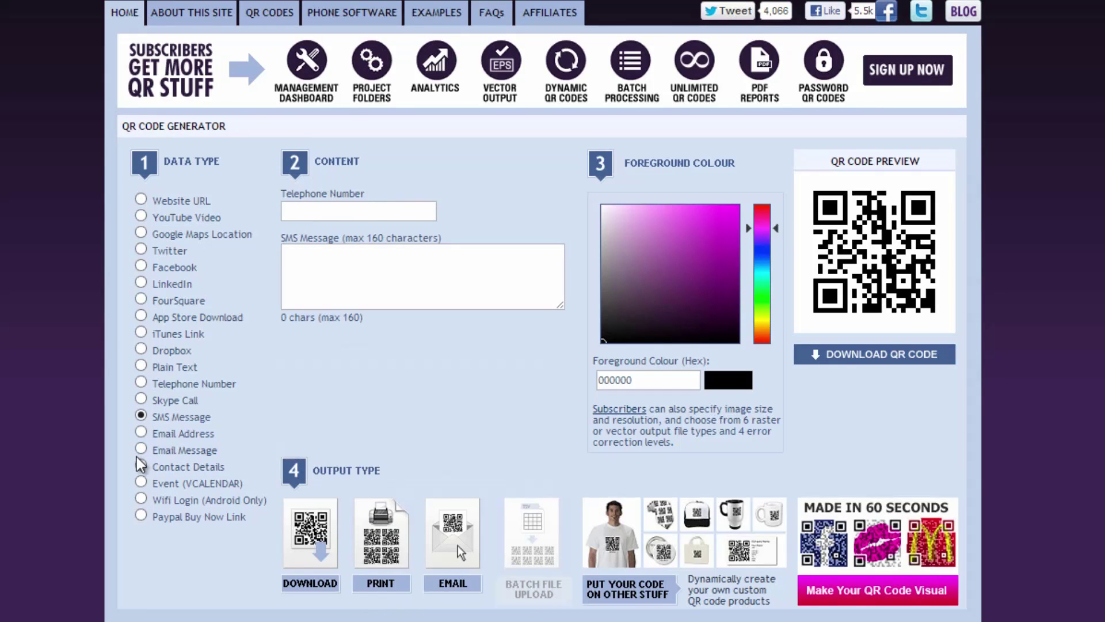
left_click(153, 468)
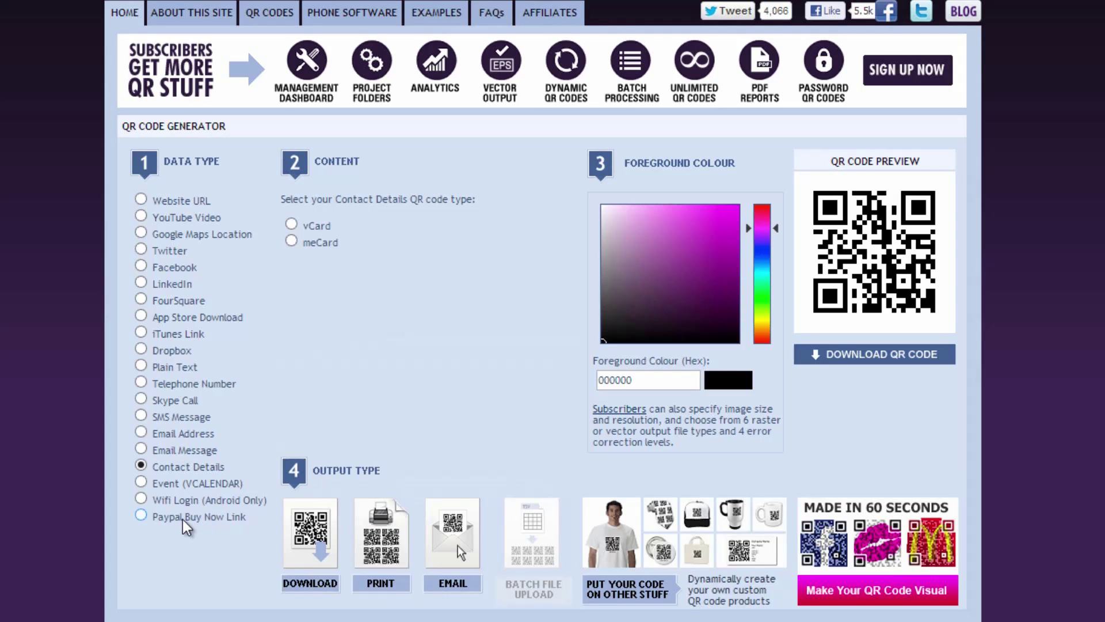
left_click(140, 200)
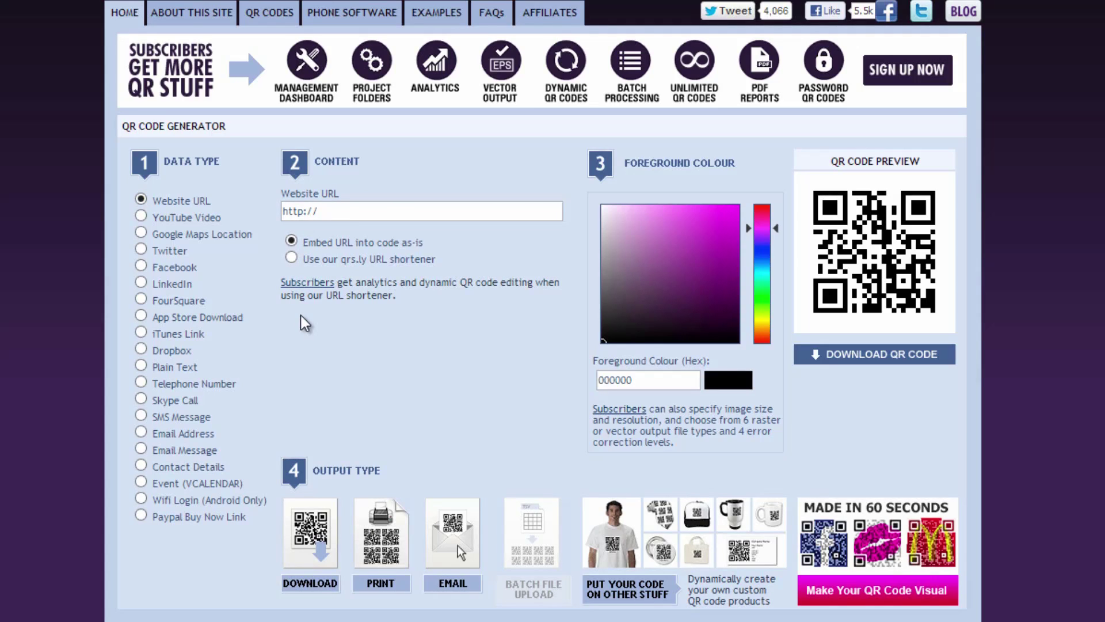
- Enter the YouTube channel URL, try the qrs.ly shortener, then embed the URL as-is
left_click(351, 203)
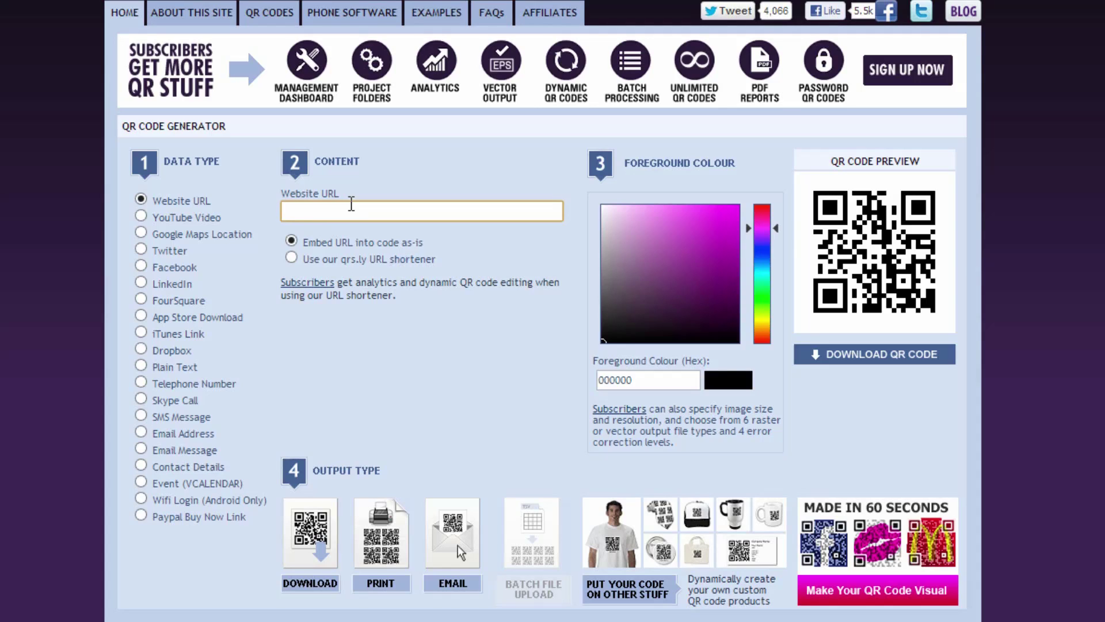
type("www.youtub")
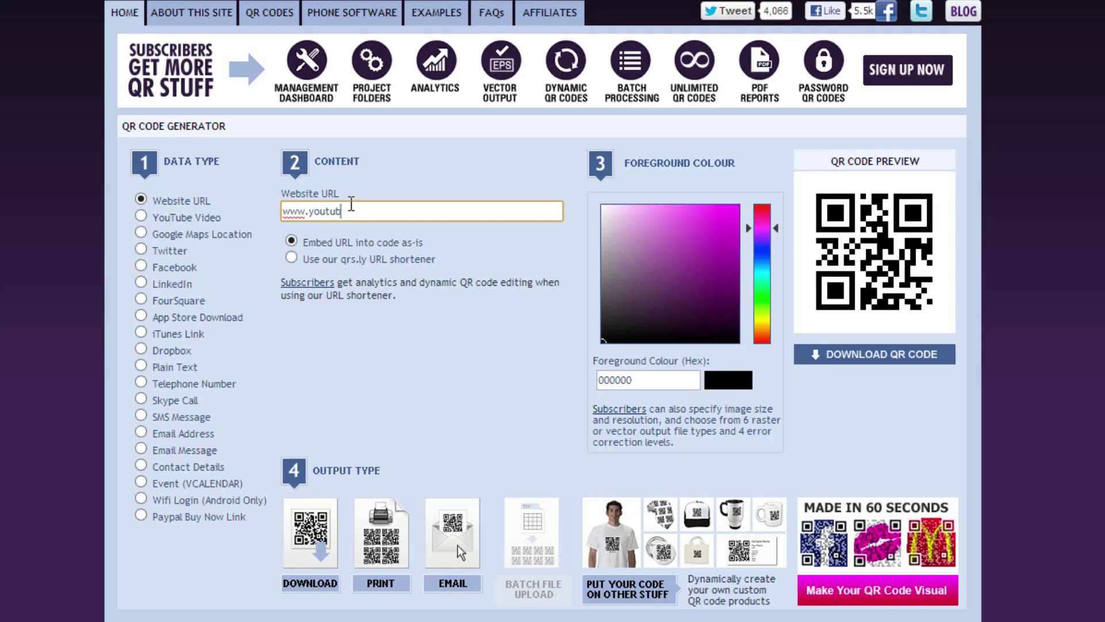
type("e.com/")
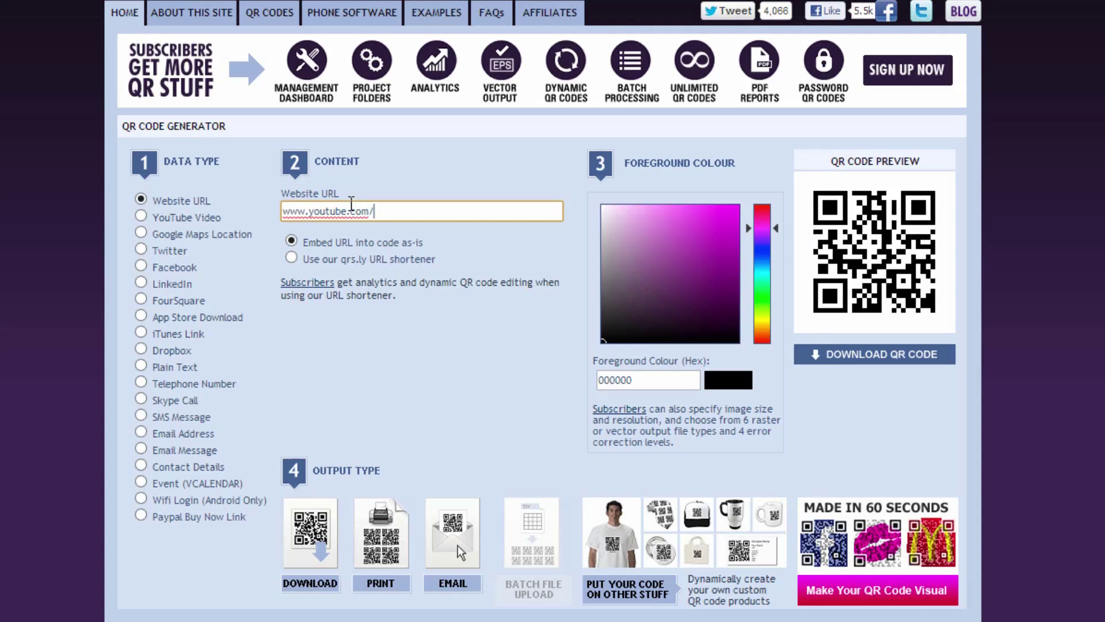
type("thehac")
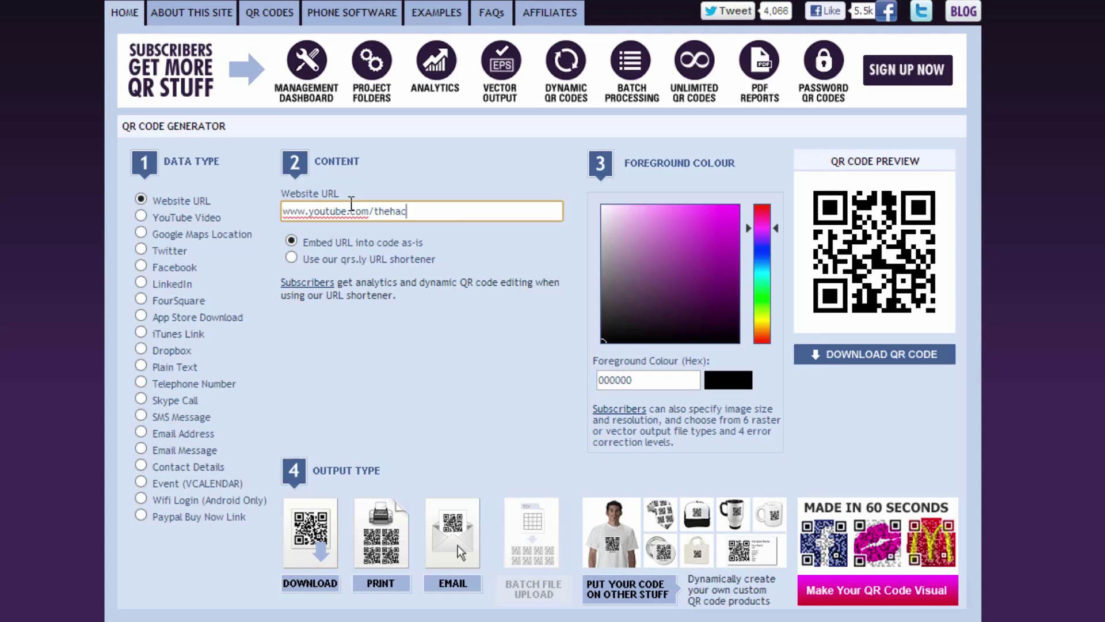
type("ker0007")
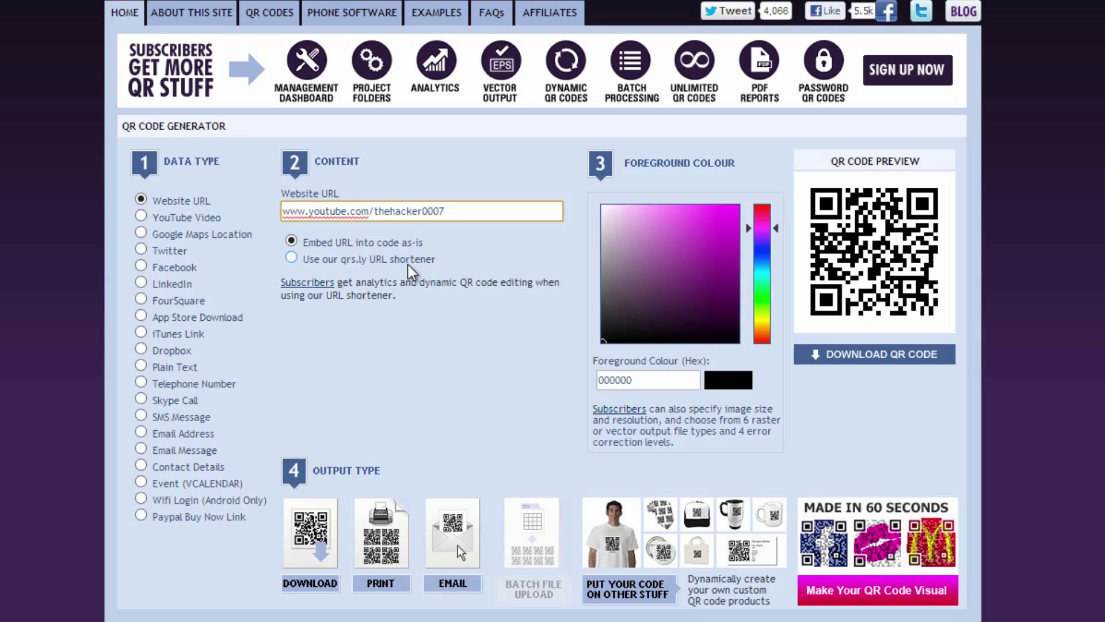
left_click(409, 263)
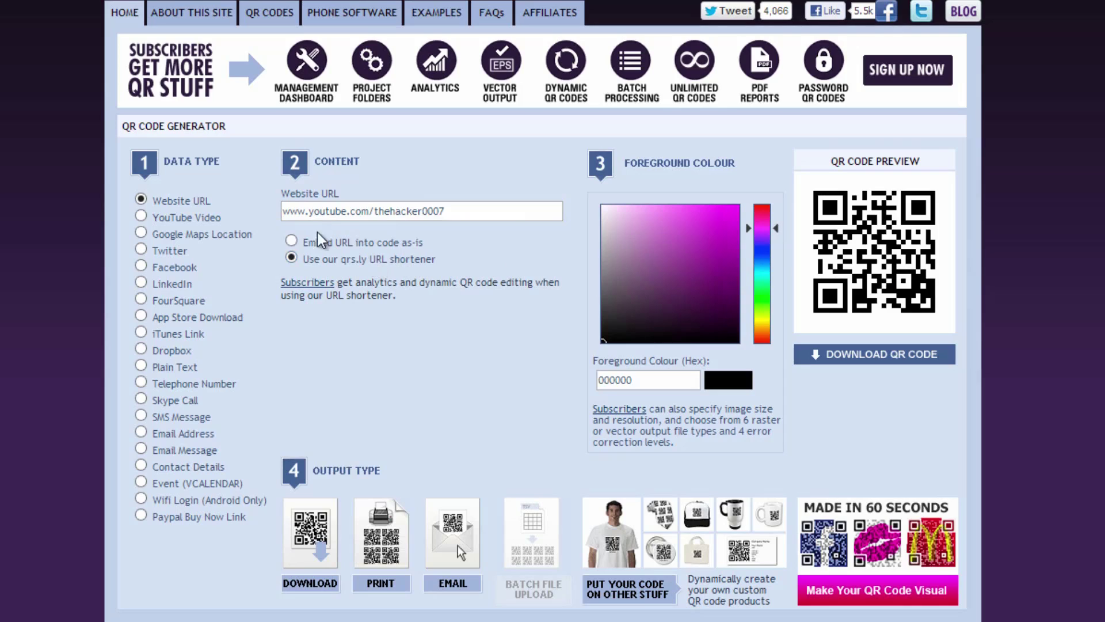
left_click(295, 243)
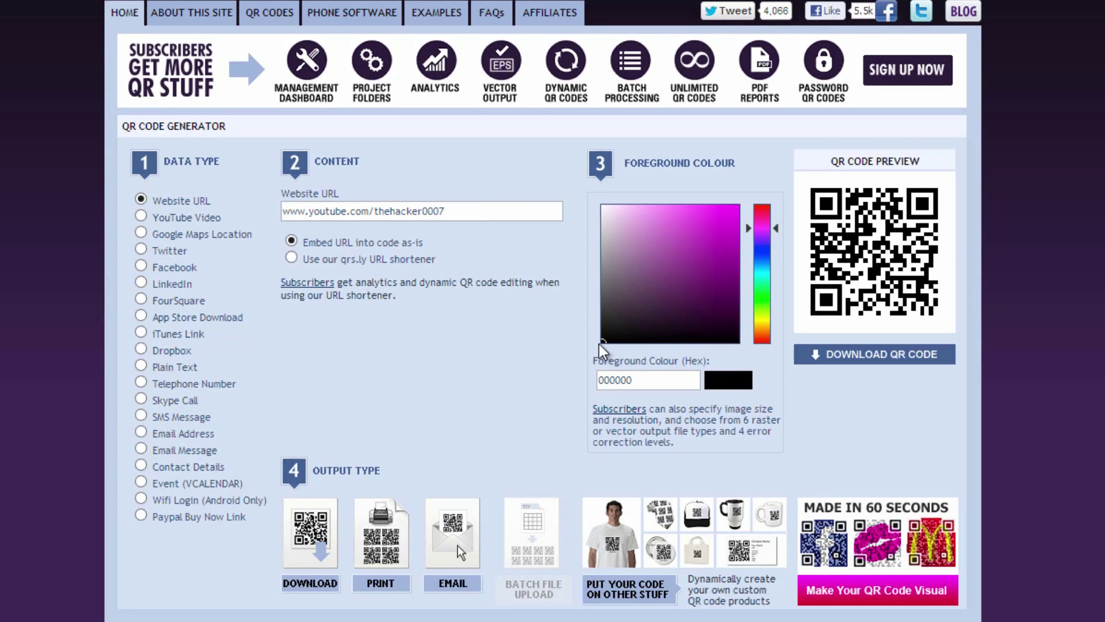
- Try pink, purple and greyish-purple foreground colours on the QR code
mouse_move(602, 336)
left_mouse_down()
mouse_move(659, 313)
mouse_move(649, 205)
left_mouse_up()
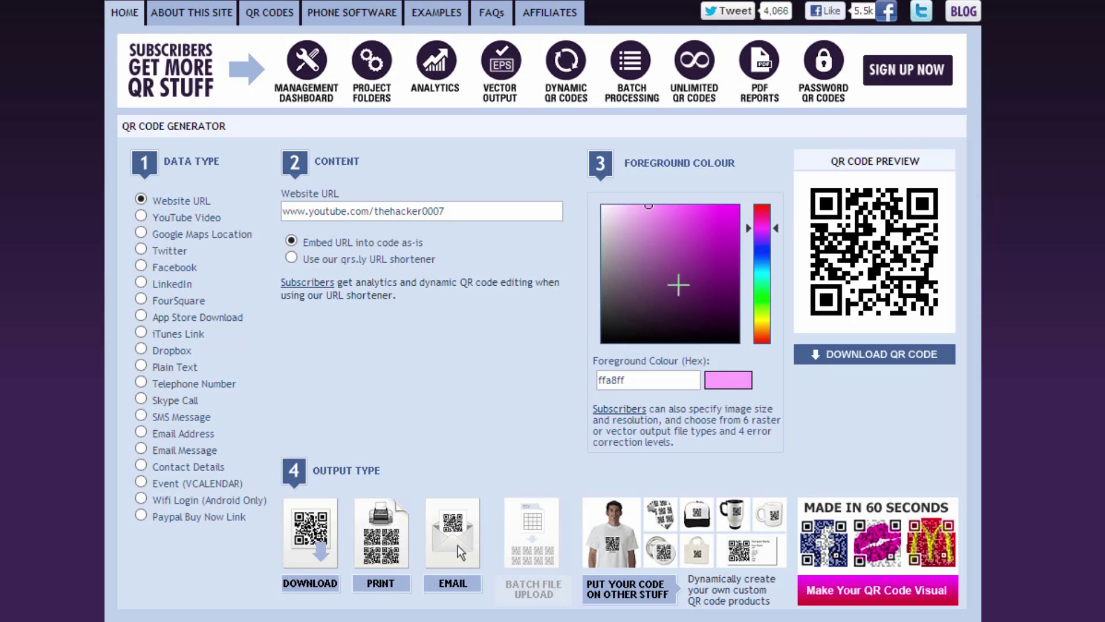
left_click(686, 300)
left_click(657, 292)
left_click(695, 263)
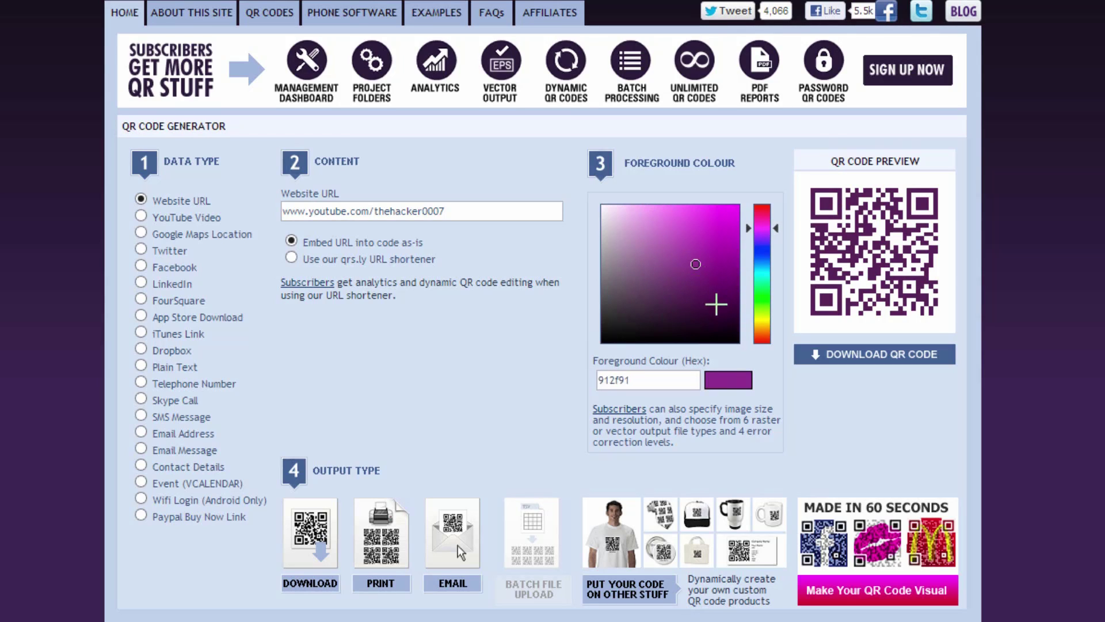
left_click_drag(654, 309, 637, 266)
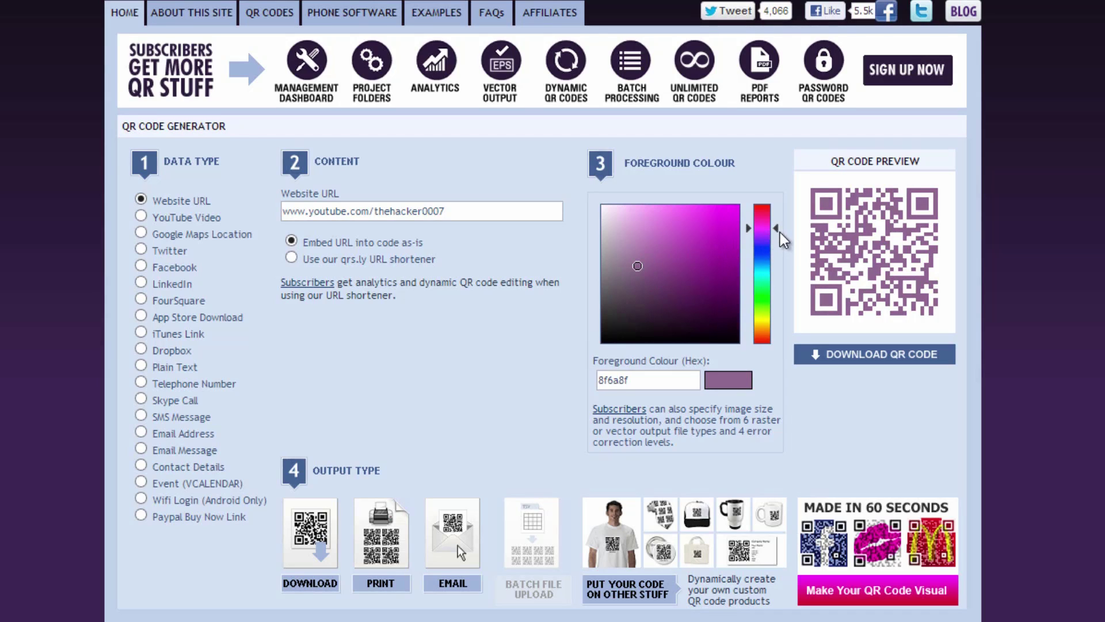
- Try orange and red foreground hues, then settle on near-black 0a0505
left_click_drag(778, 229, 778, 328)
left_click(696, 284)
left_click(722, 218)
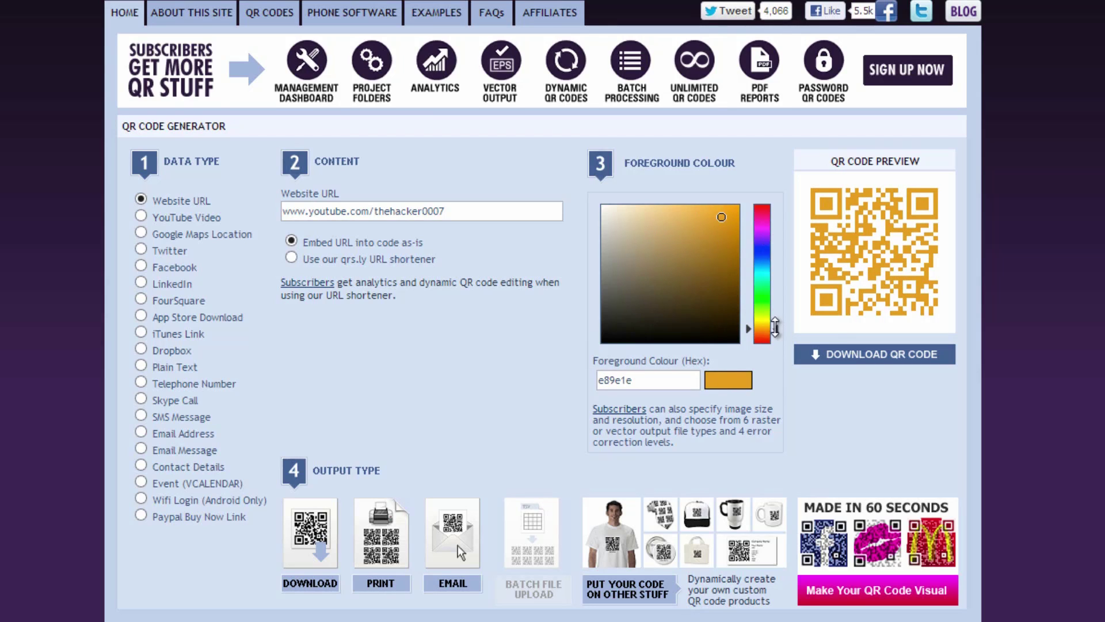
mouse_move(727, 333)
left_mouse_down()
mouse_move(778, 207)
mouse_move(716, 316)
mouse_move(734, 318)
left_mouse_up()
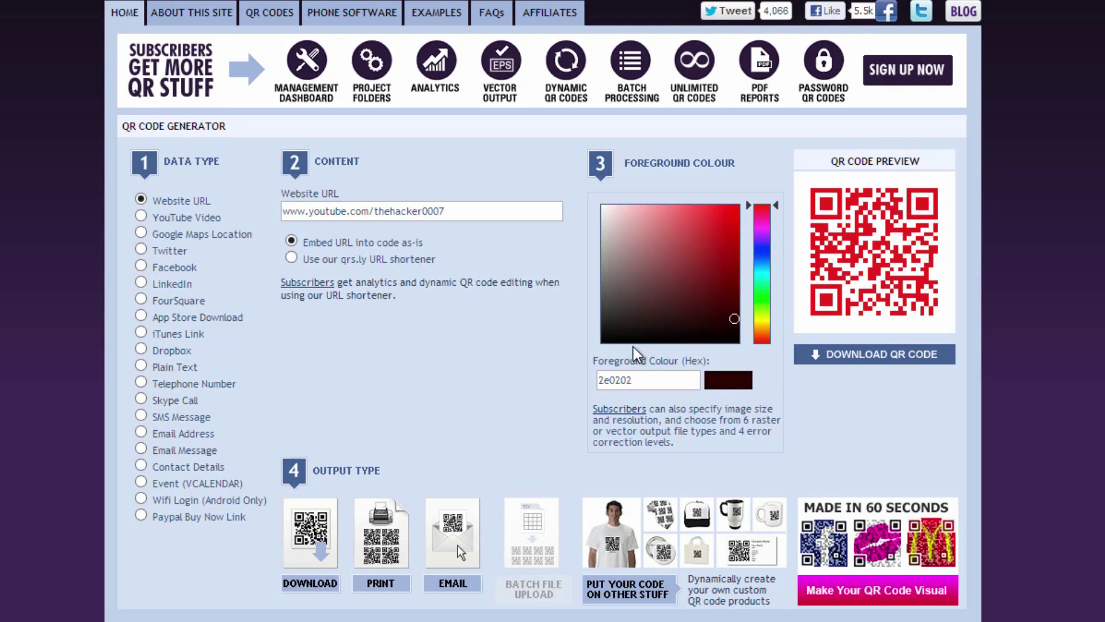
left_click(668, 336)
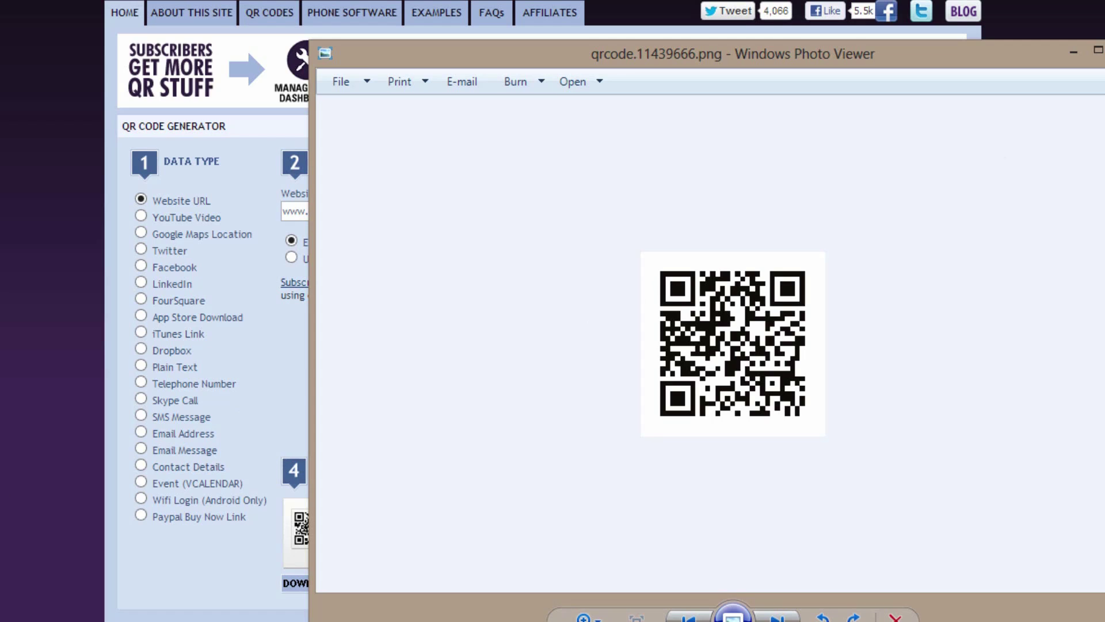
- Close the YouTube QR code image and switch the data type to Twitter
key("alt+F4")
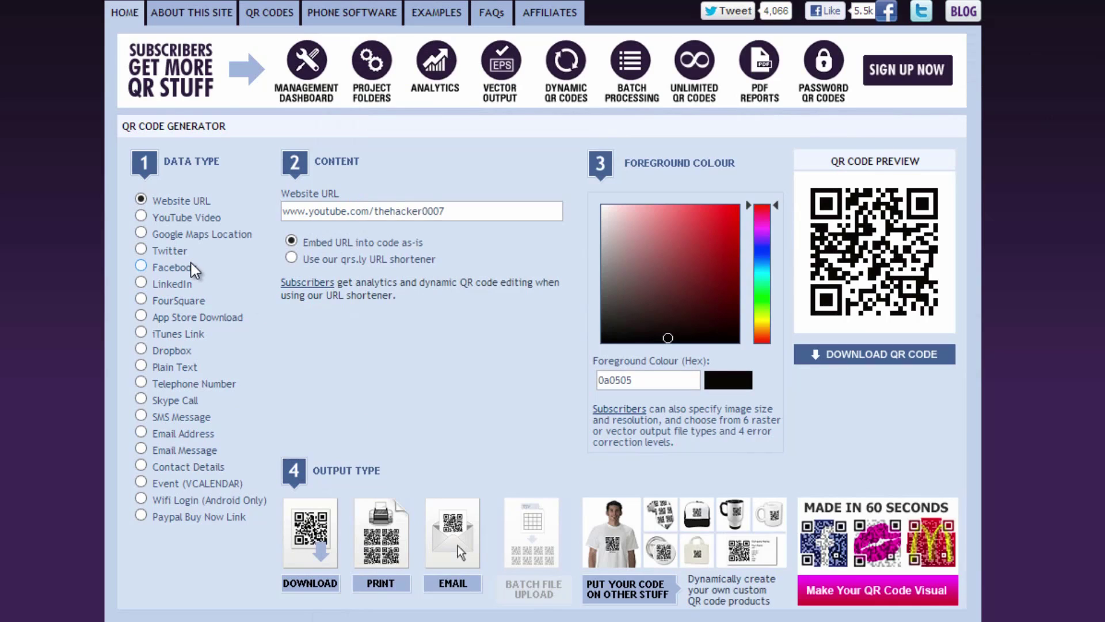
left_click(141, 249)
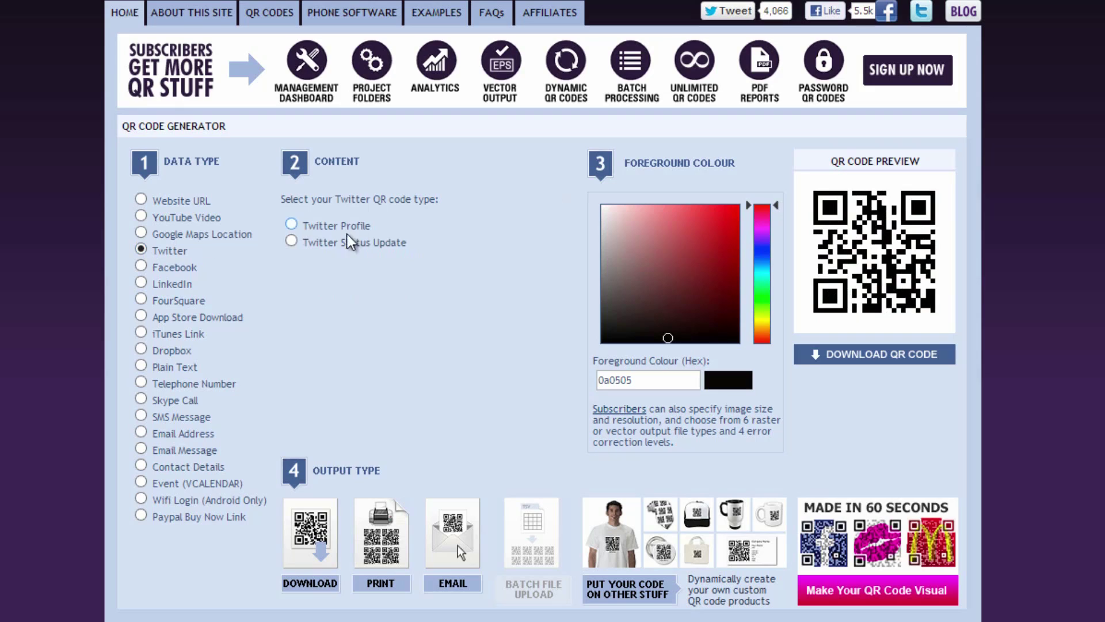
- Choose Twitter Profile and enter the channel's Twitter user name, fixing a typo
left_click(306, 225)
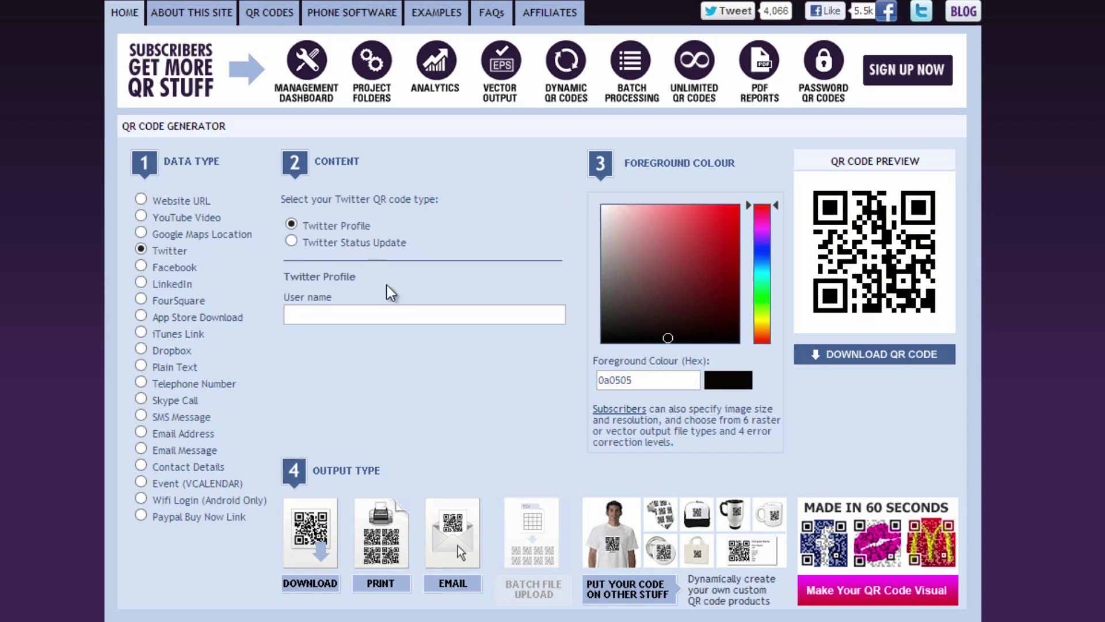
left_click(389, 313)
type("Theh")
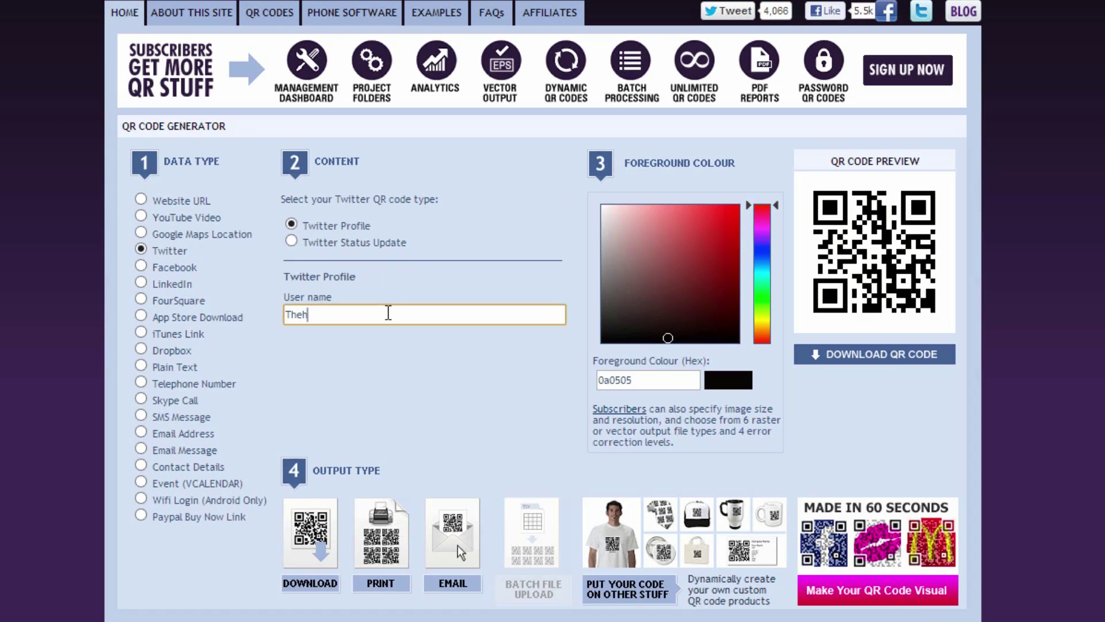
key("BackSpace")
type("Hacker000")
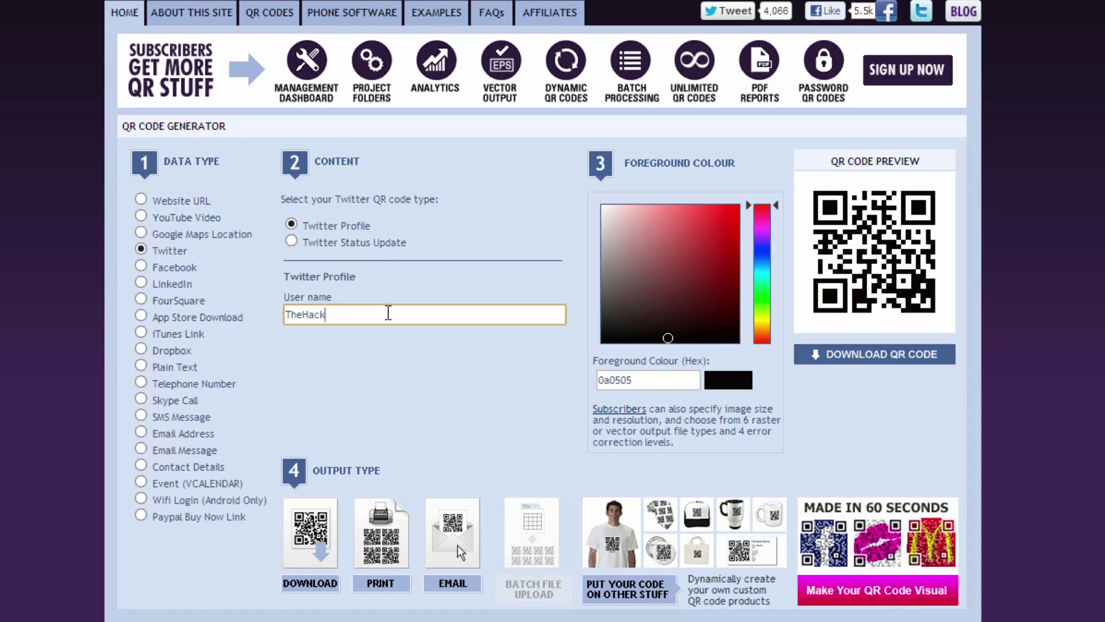
type("7")
left_click(433, 384)
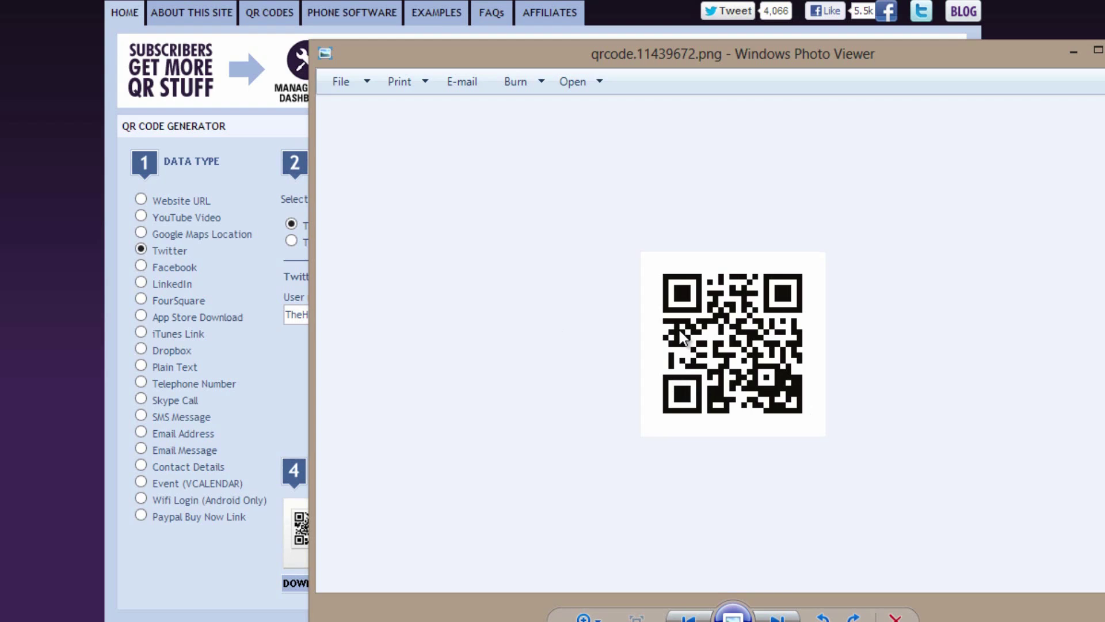
- Close the Twitter QR code image and select the Skype Call data type
left_click(1102, 51)
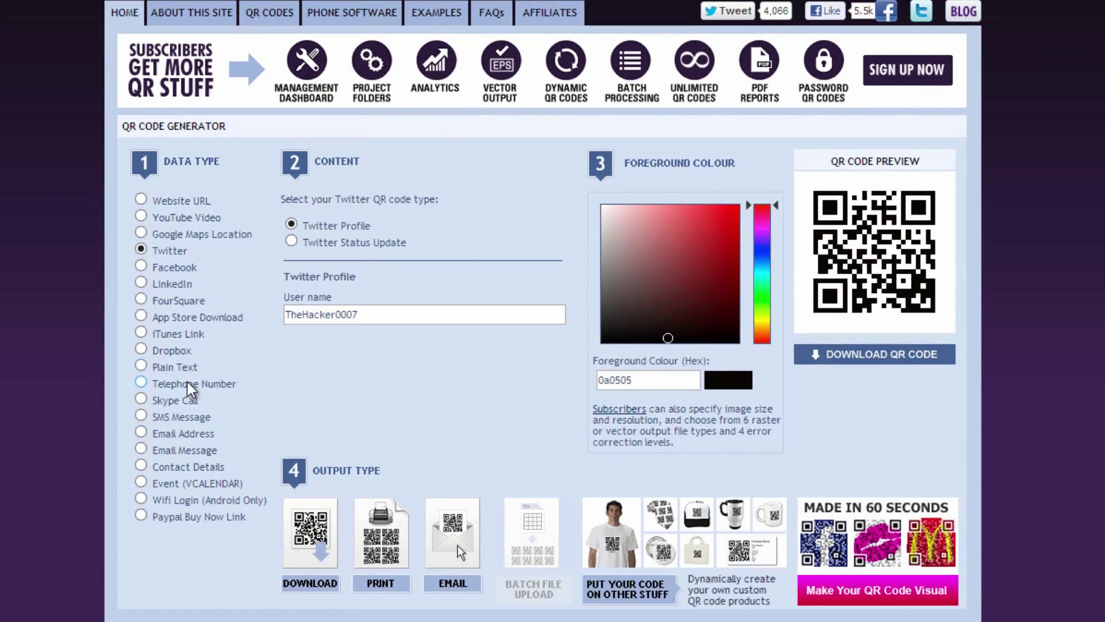
left_click(143, 398)
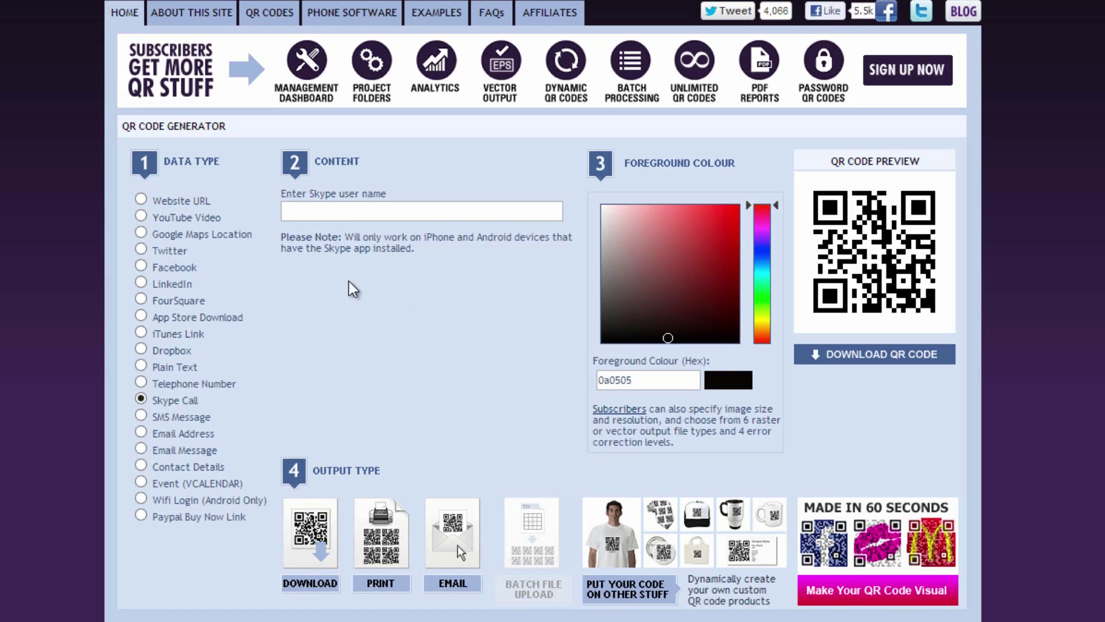
- Glance at the Dropbox and Telephone Number types, then return to Website URL with the YouTube address
left_click(144, 351)
left_click(143, 384)
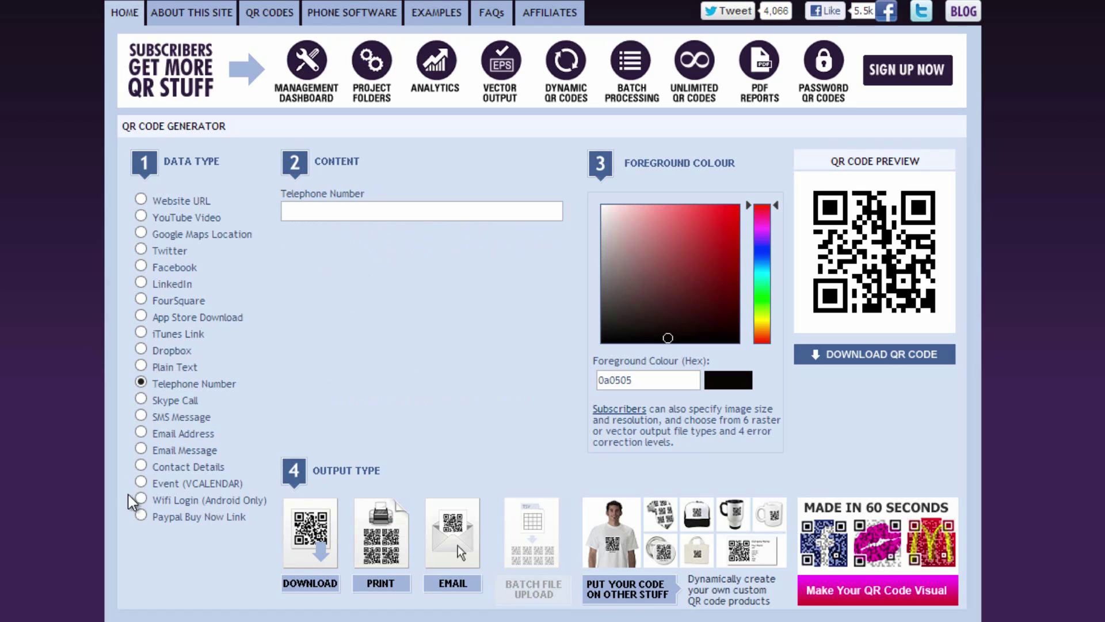
left_click(140, 199)
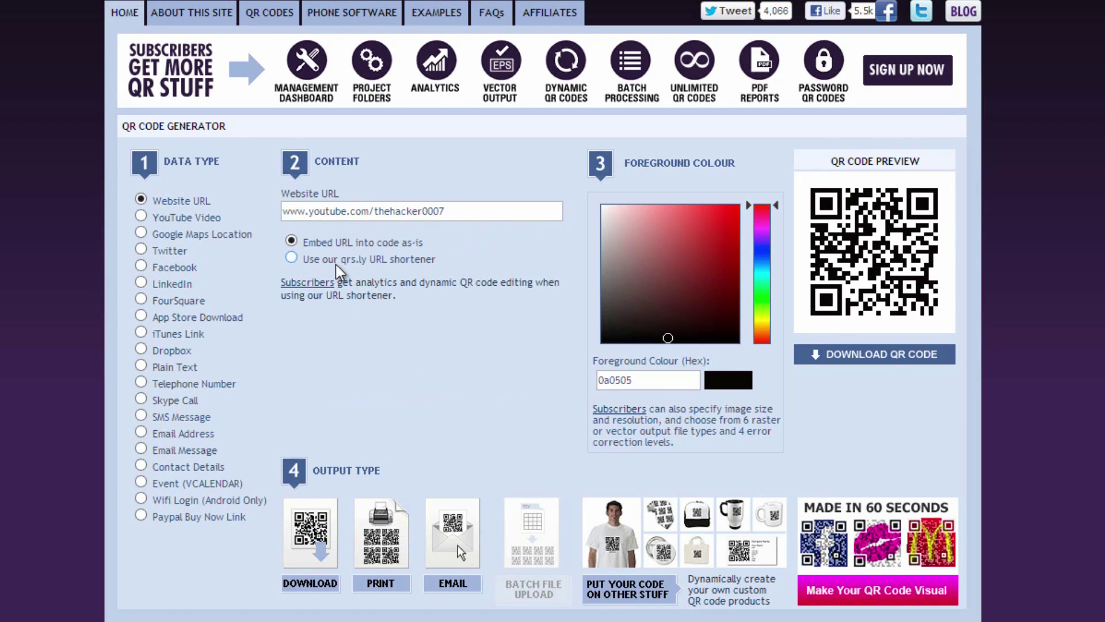